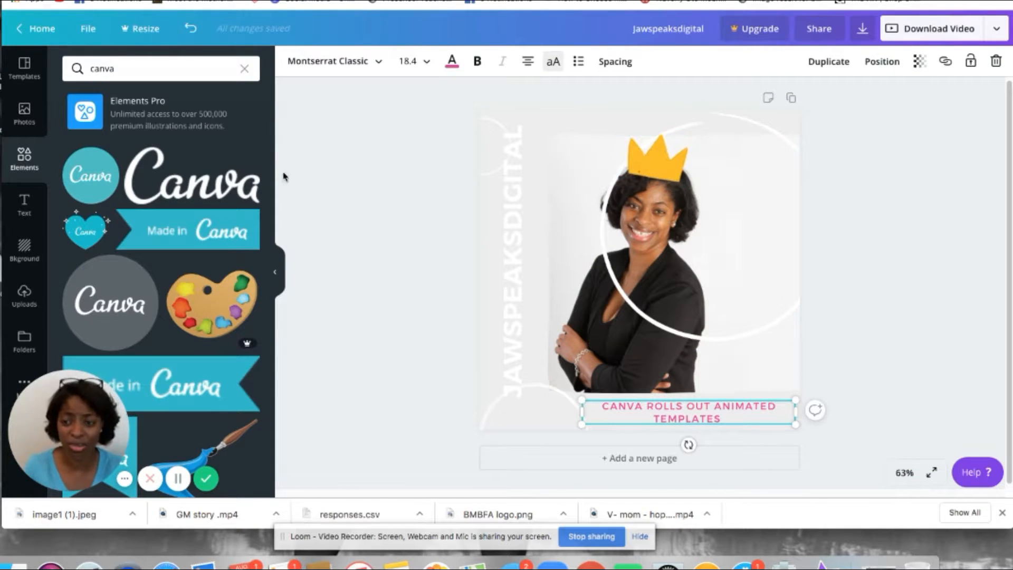
Step: Browse the animated social media templates, add a new page and apply the pink 'YAY' roller-coaster template to it
click(24, 67)
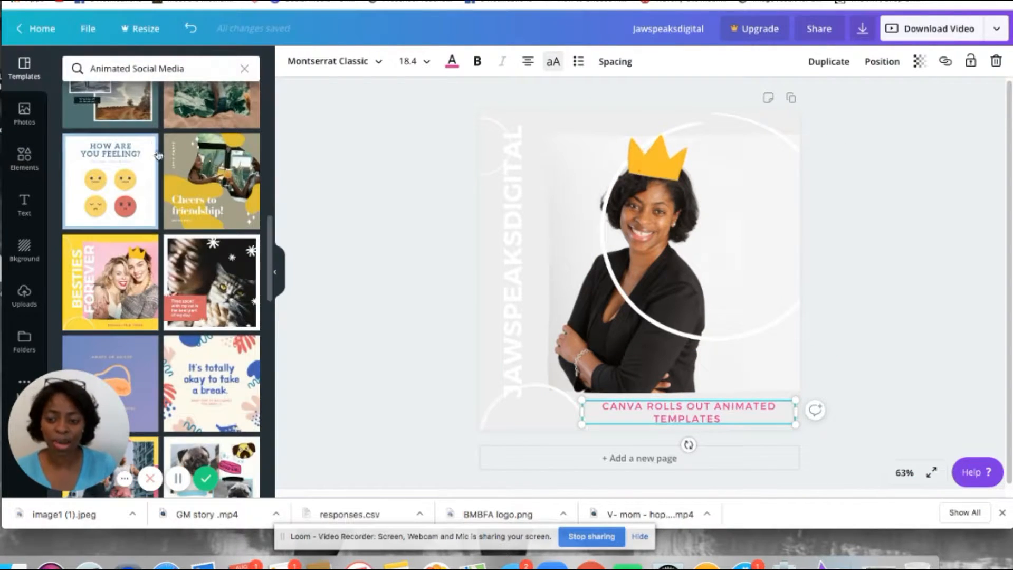
scroll(157, 154, down, 3)
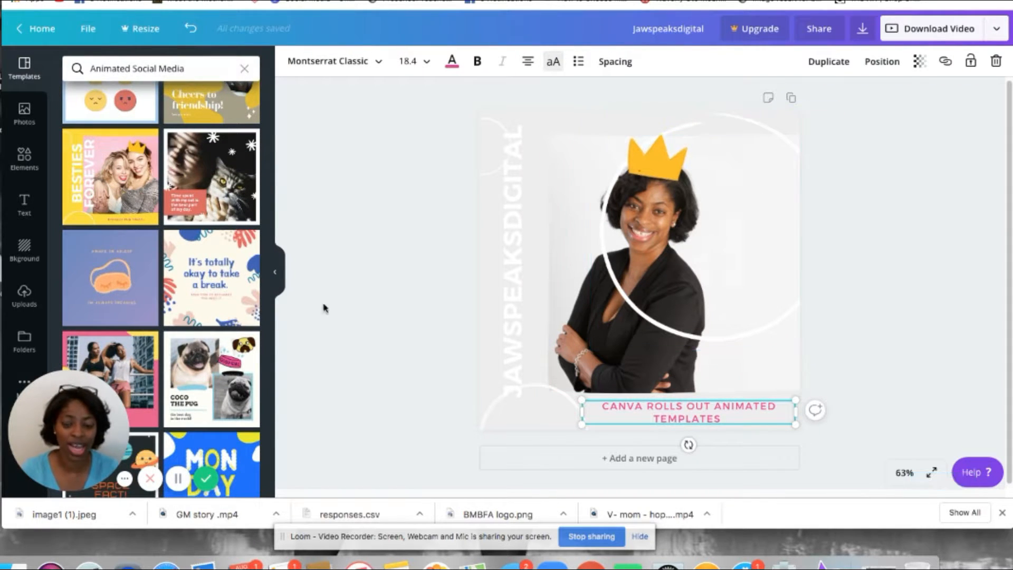
scroll(248, 269, down, 2)
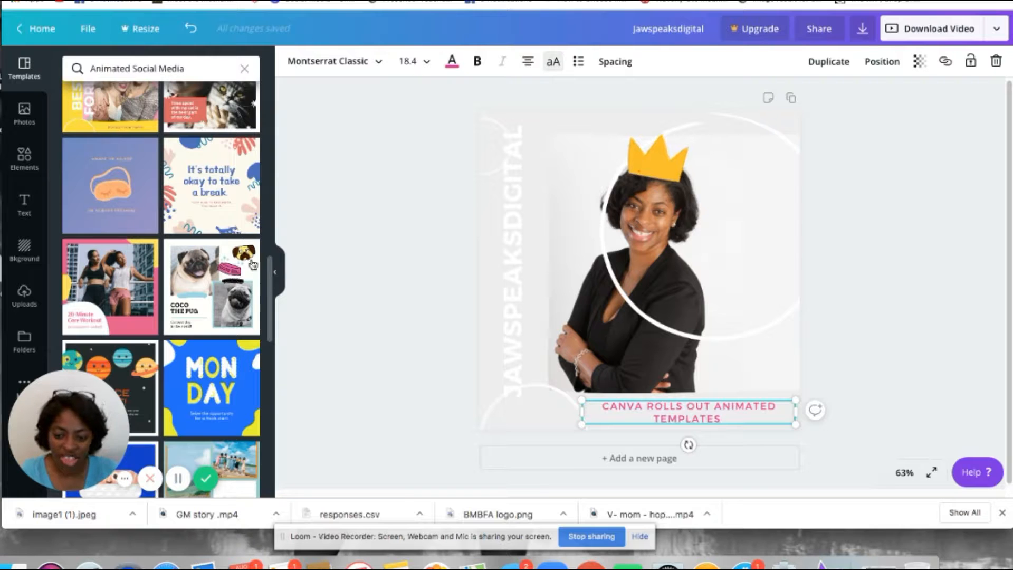
scroll(252, 264, down, 6)
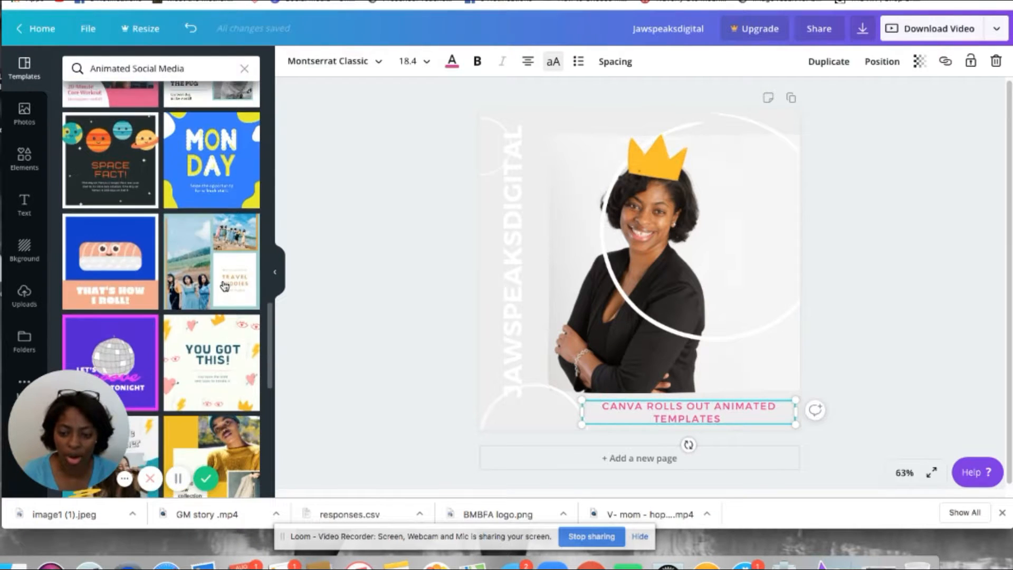
scroll(225, 284, down, 2)
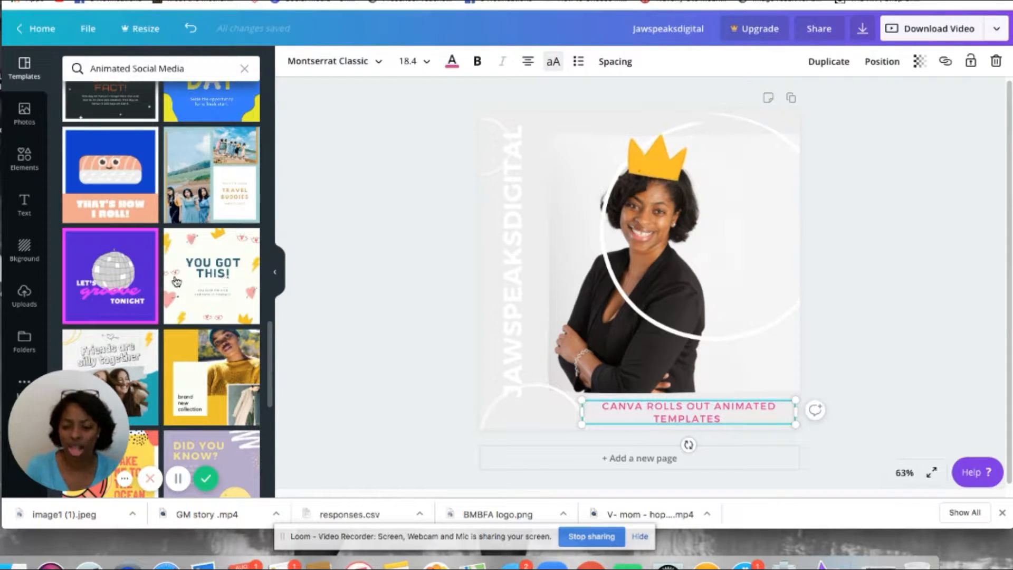
scroll(176, 281, down, 5)
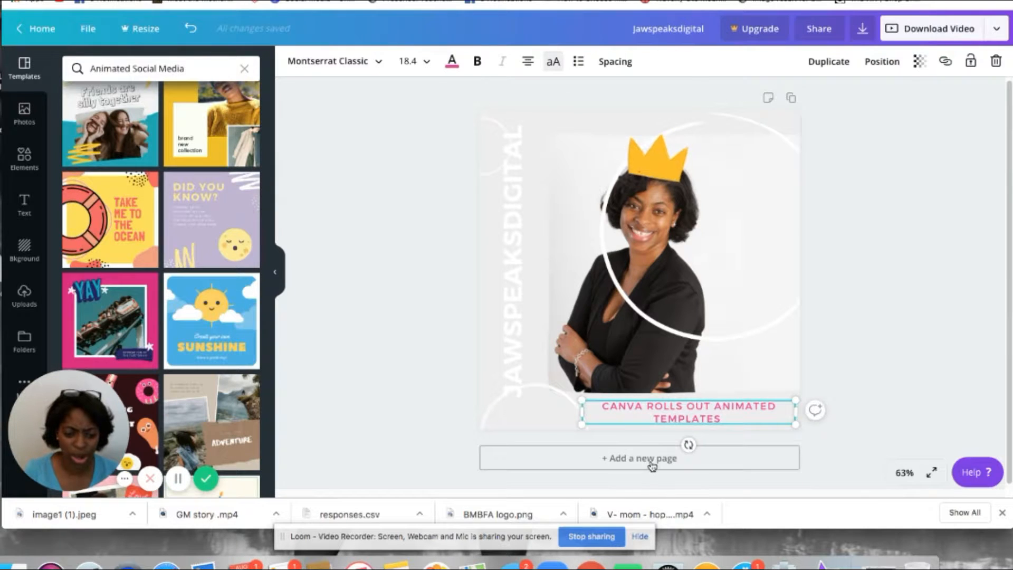
click(653, 459)
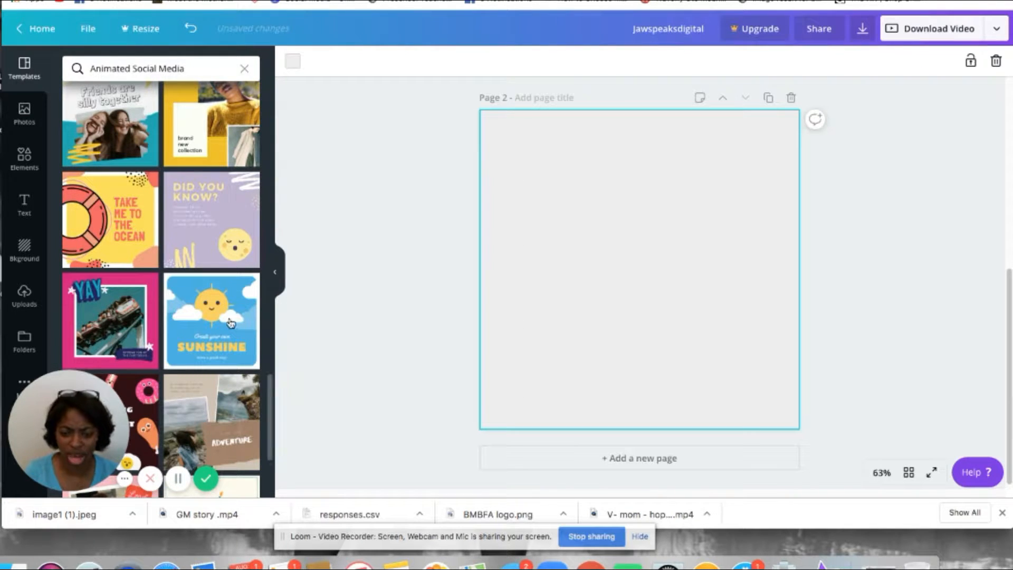
scroll(135, 282, down, 2)
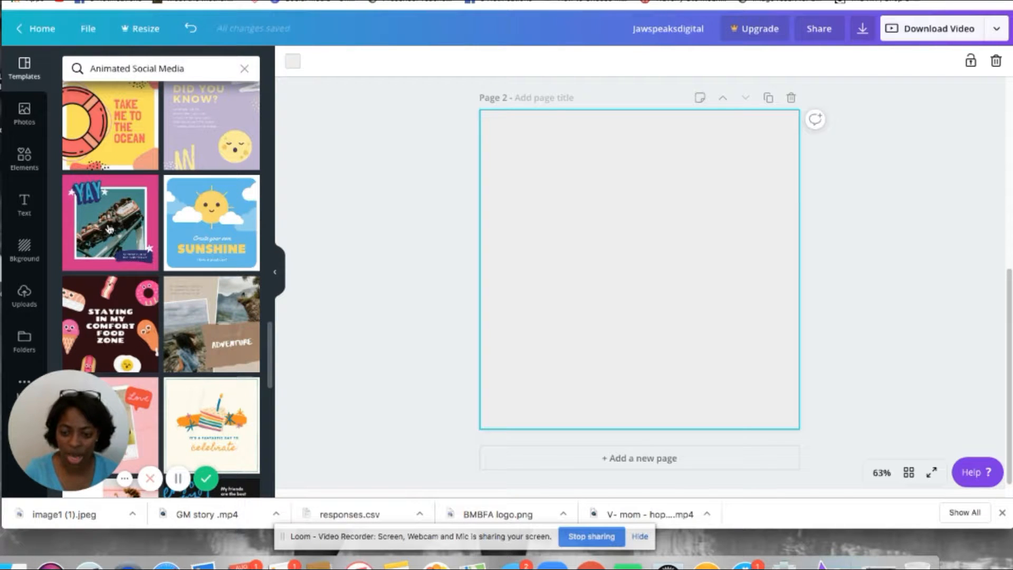
click(109, 229)
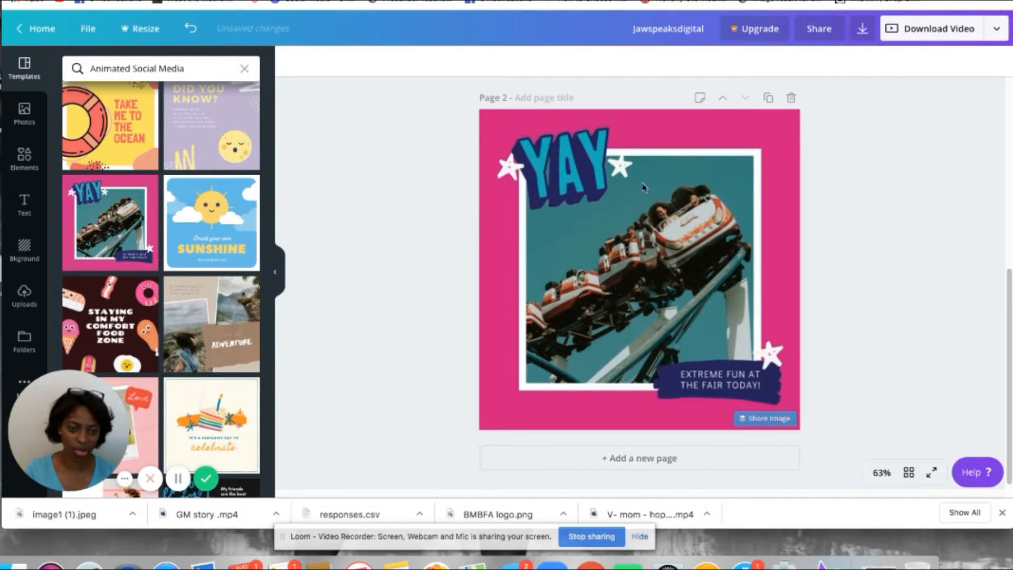
Step: Change the page background color to the light beige brand color
click(604, 184)
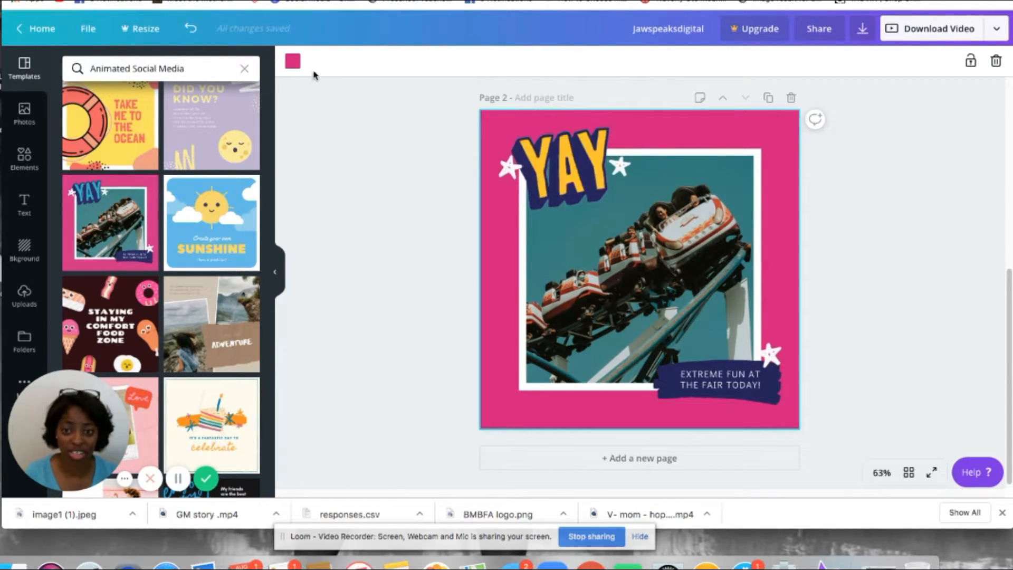
click(288, 66)
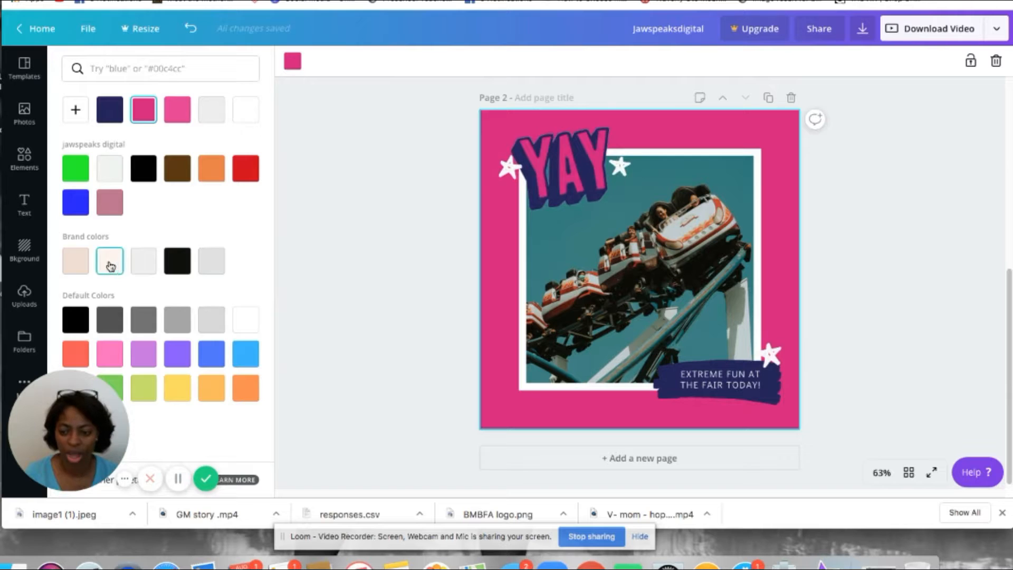
click(76, 263)
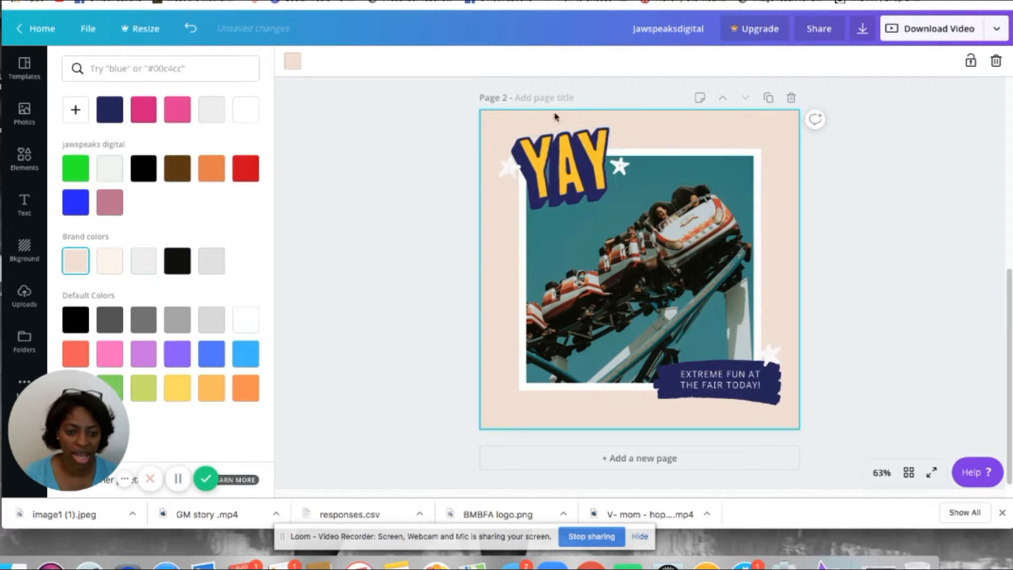
click(568, 168)
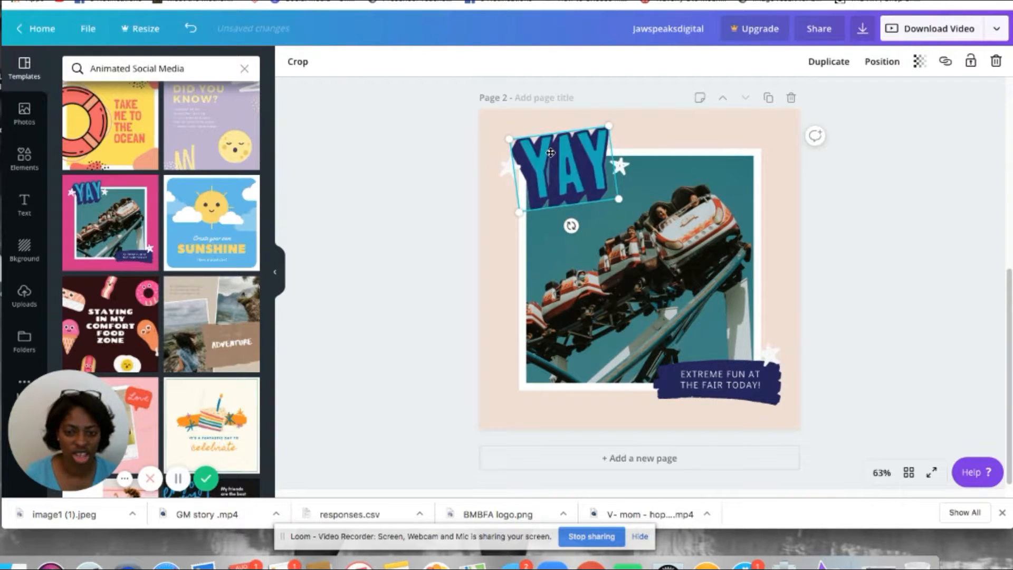
double_click(551, 153)
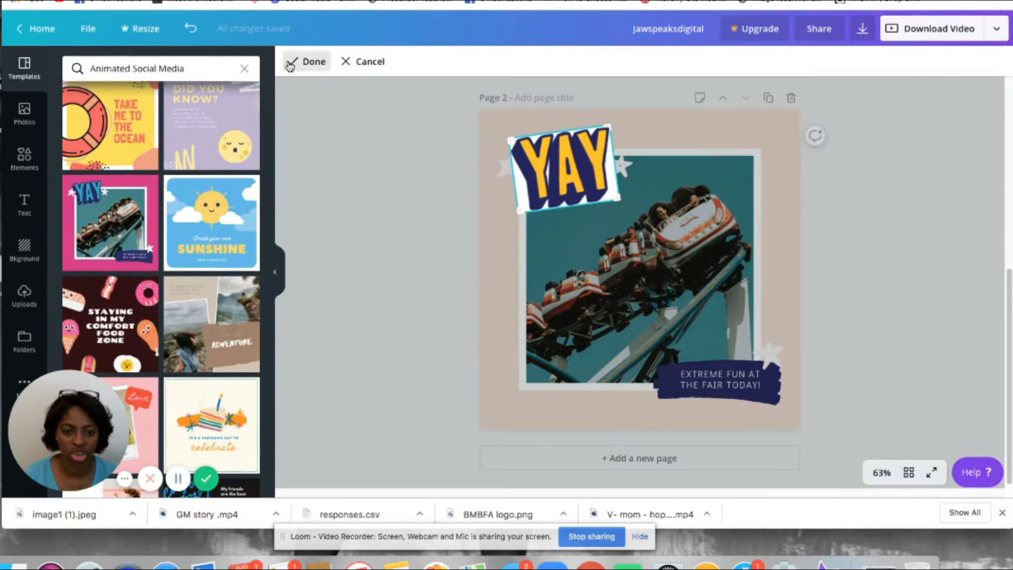
click(308, 61)
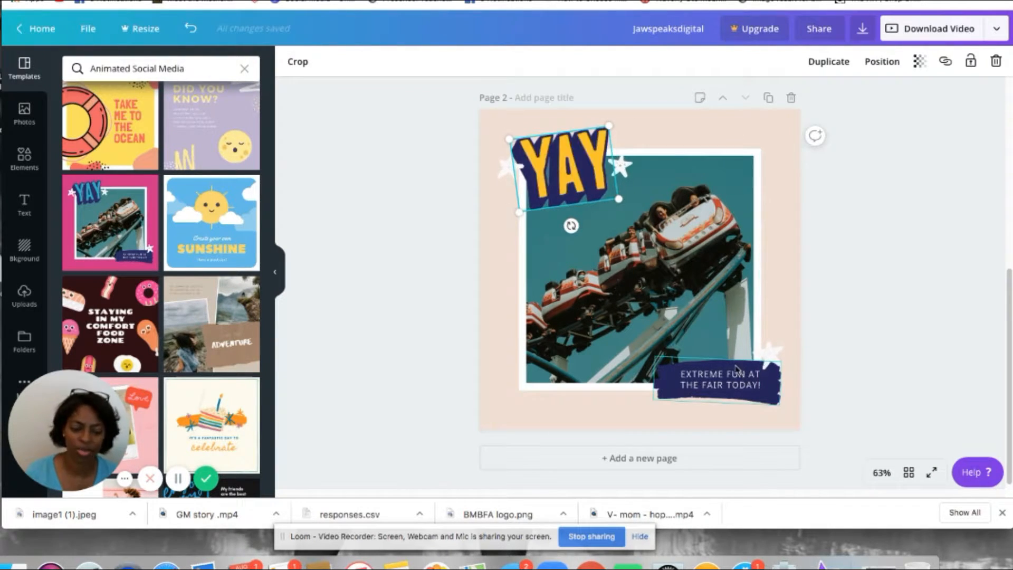
Step: Swap the roller-coaster photo for the portrait photo and stretch it to cover the white frame
click(687, 290)
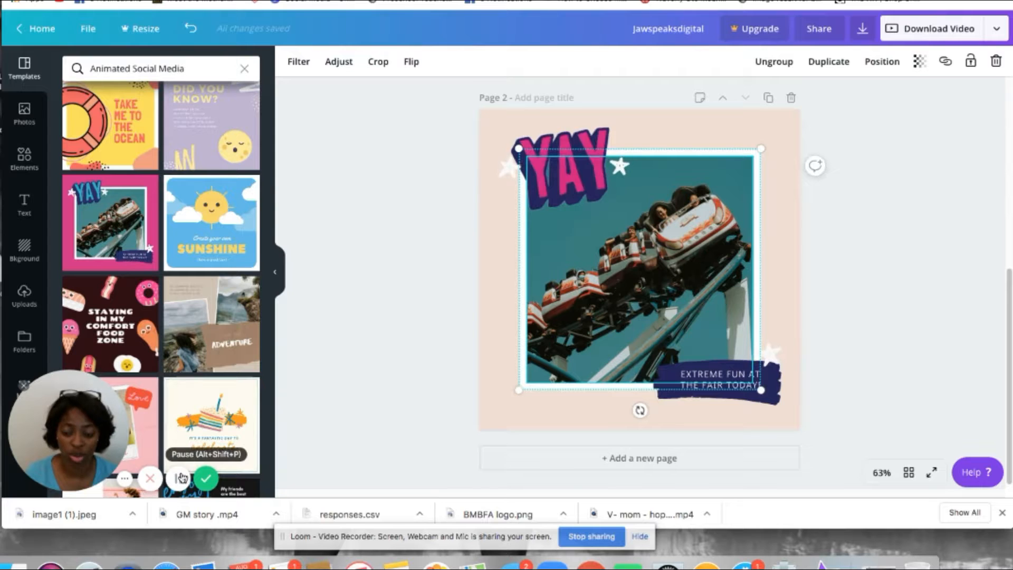
click(179, 479)
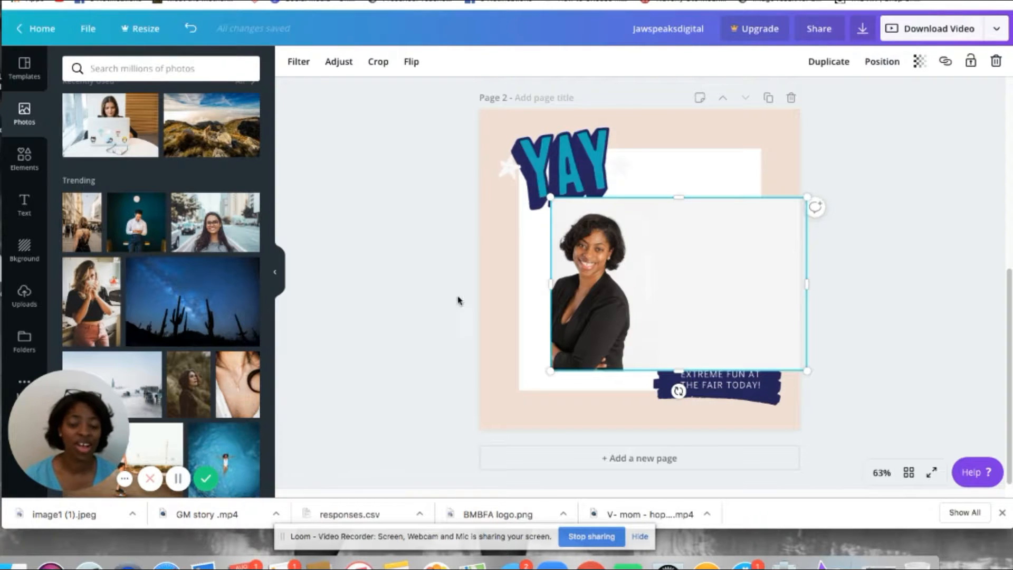
mouse_move(632, 234)
mouse_down()
mouse_move(606, 220)
mouse_move(611, 202)
mouse_move(627, 242)
mouse_up()
drag(554, 261, 529, 262)
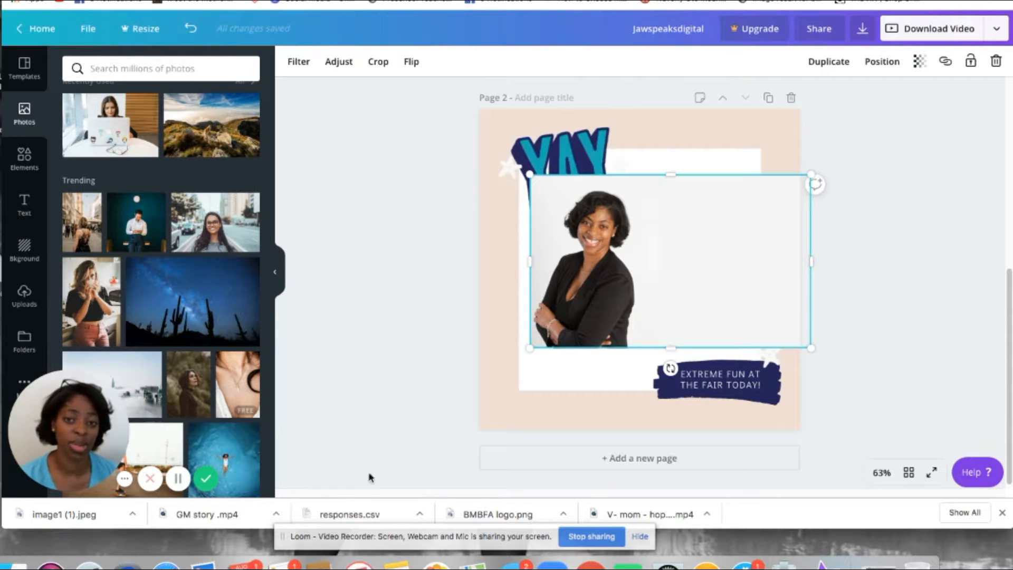
drag(605, 255, 587, 225)
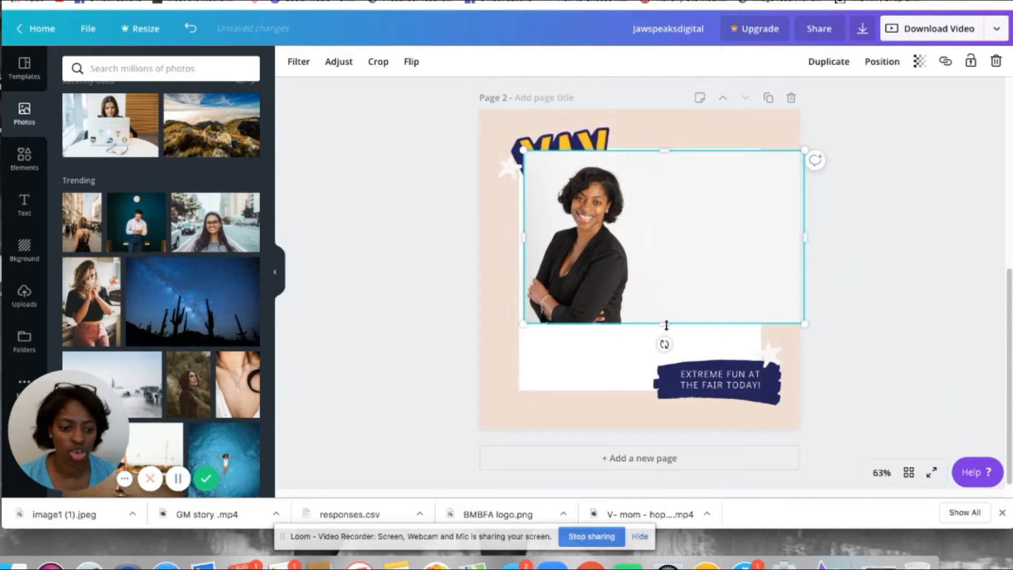
drag(665, 323, 676, 393)
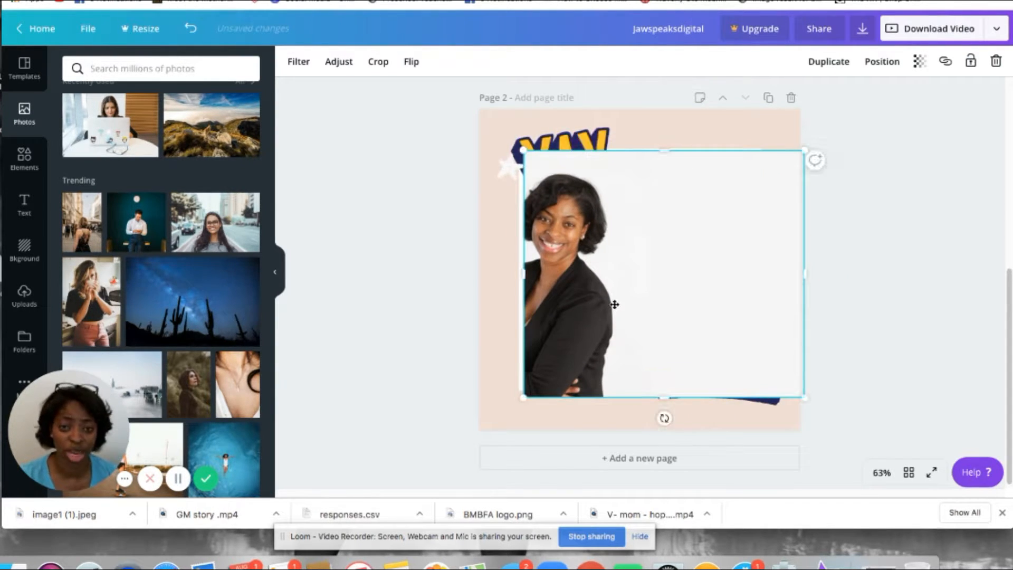
Step: Crop the portrait to reposition the person inside the frame and fit the frame to the page
double_click(613, 299)
drag(613, 299, 707, 285)
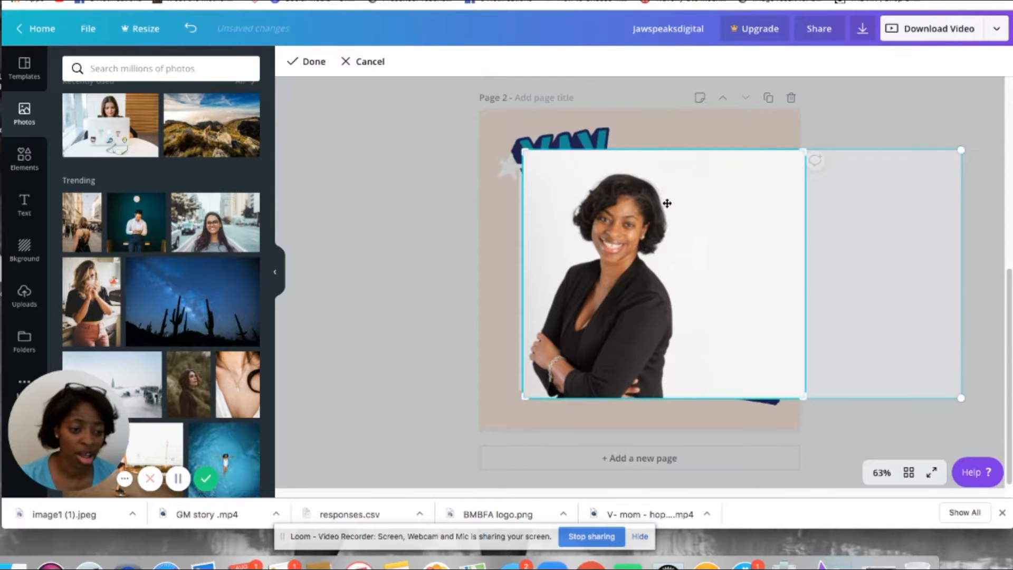
click(697, 128)
drag(699, 226, 689, 227)
drag(792, 151, 771, 170)
mouse_move(666, 250)
mouse_down()
mouse_move(653, 228)
mouse_move(661, 248)
mouse_up()
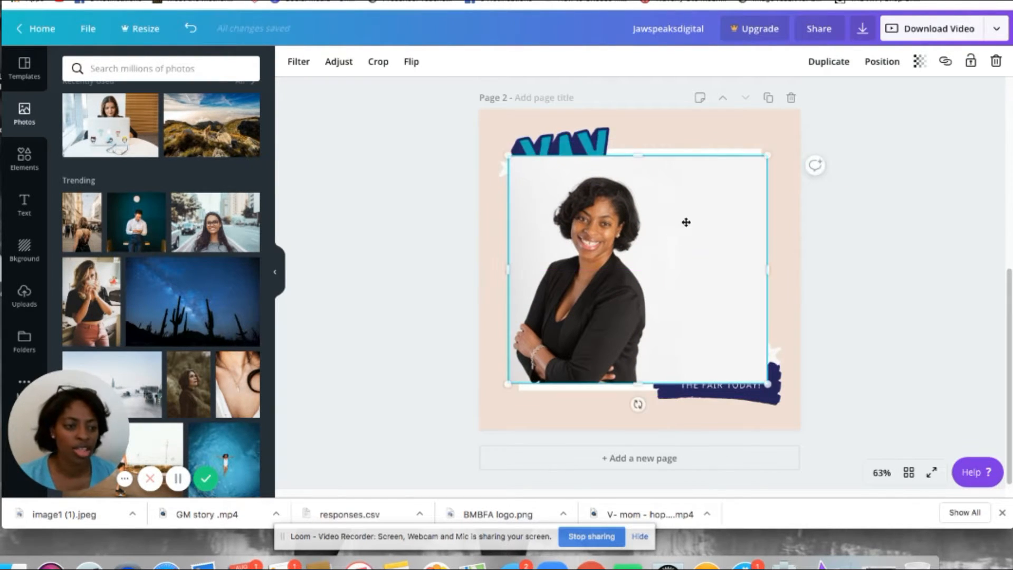
Step: Send the portrait photo one layer backward
click(878, 64)
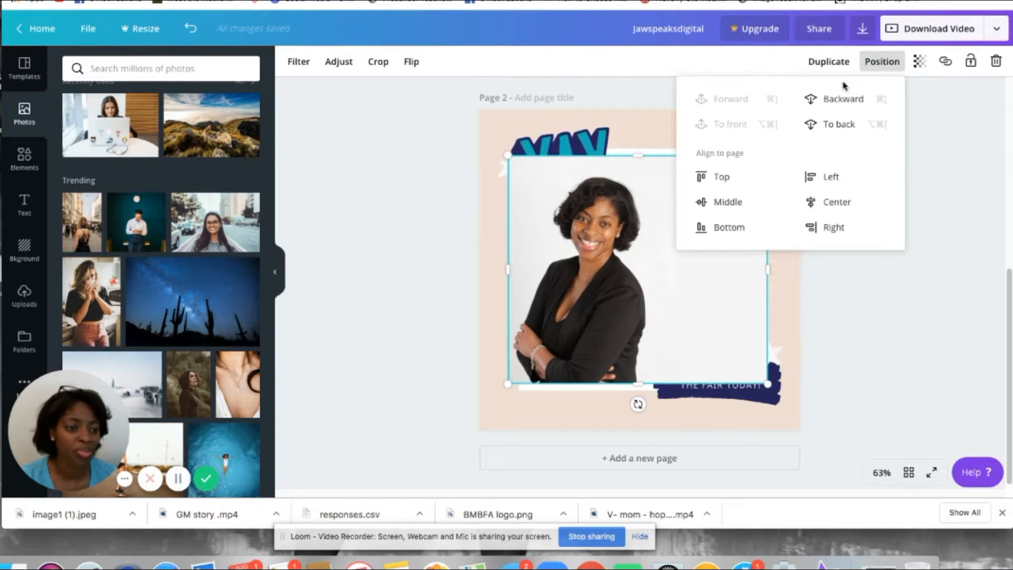
click(650, 182)
click(882, 61)
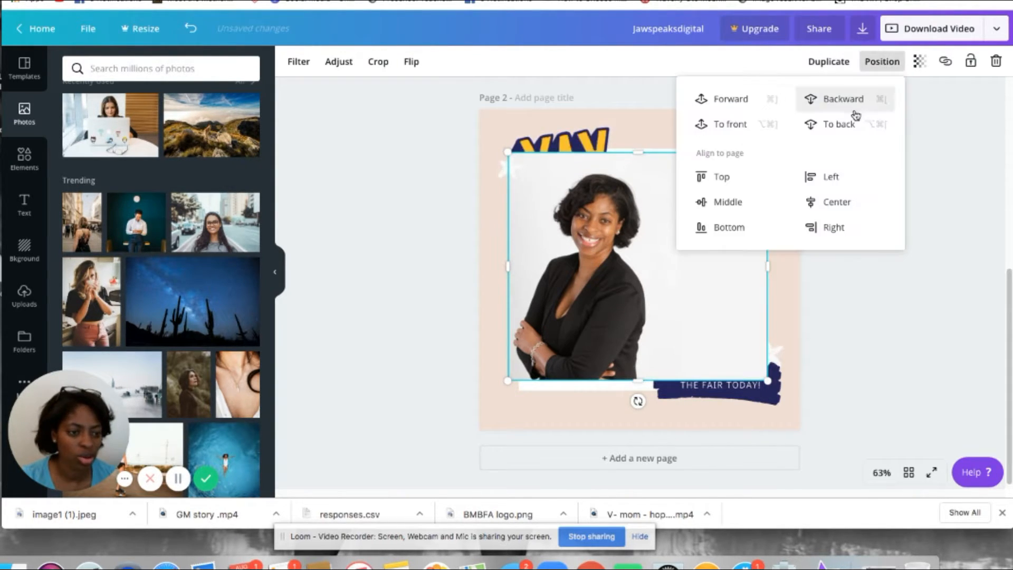
click(843, 125)
Step: Move the portrait lower and shrink it slightly from its corner
drag(616, 245, 618, 277)
key(Delete)
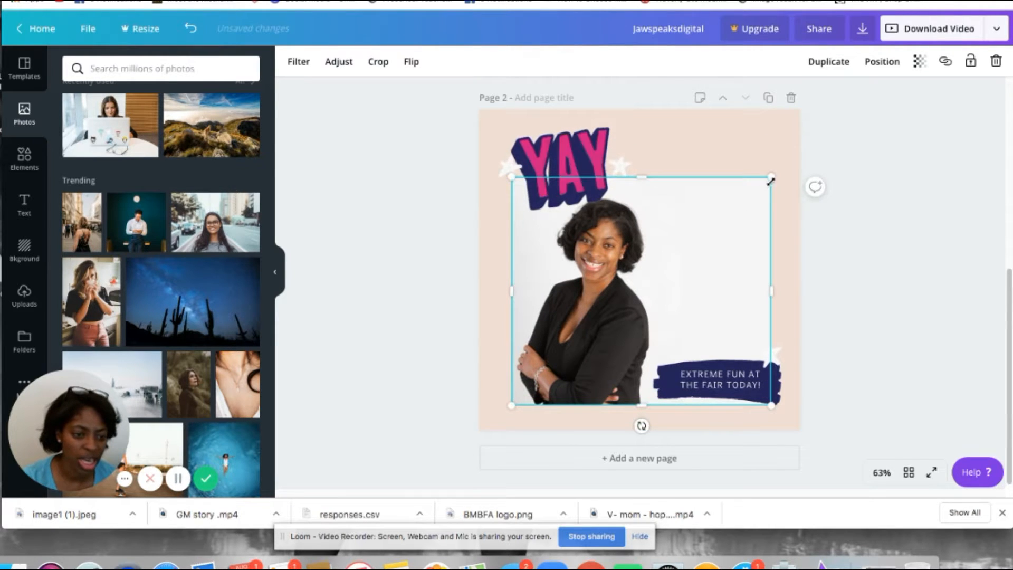
drag(769, 179, 758, 191)
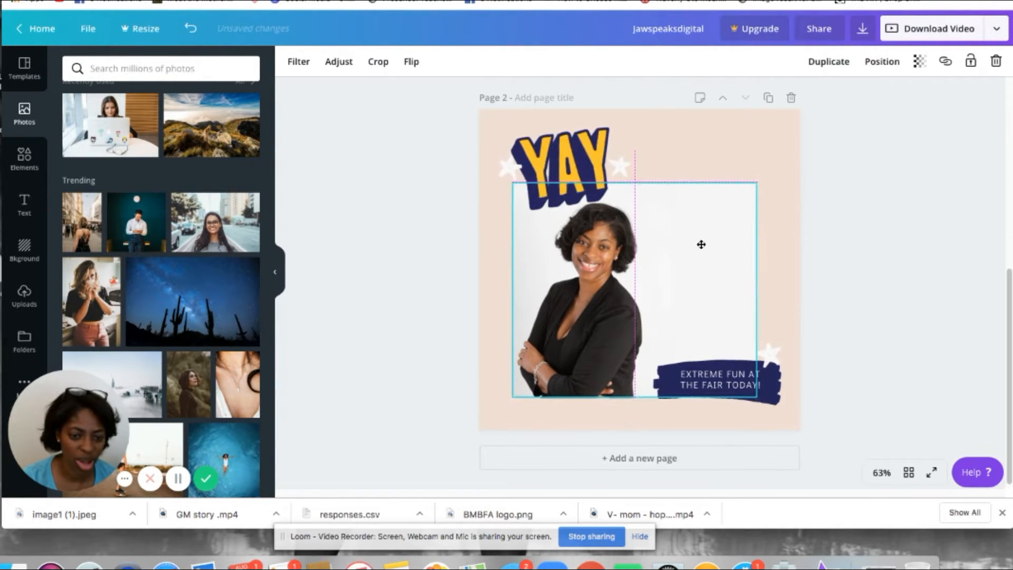
Step: Replace the badge text with 'THE MOTHER OF CONTENT CREATION - JAWSPEAKSDIGITAL' on separate lines
click(717, 375)
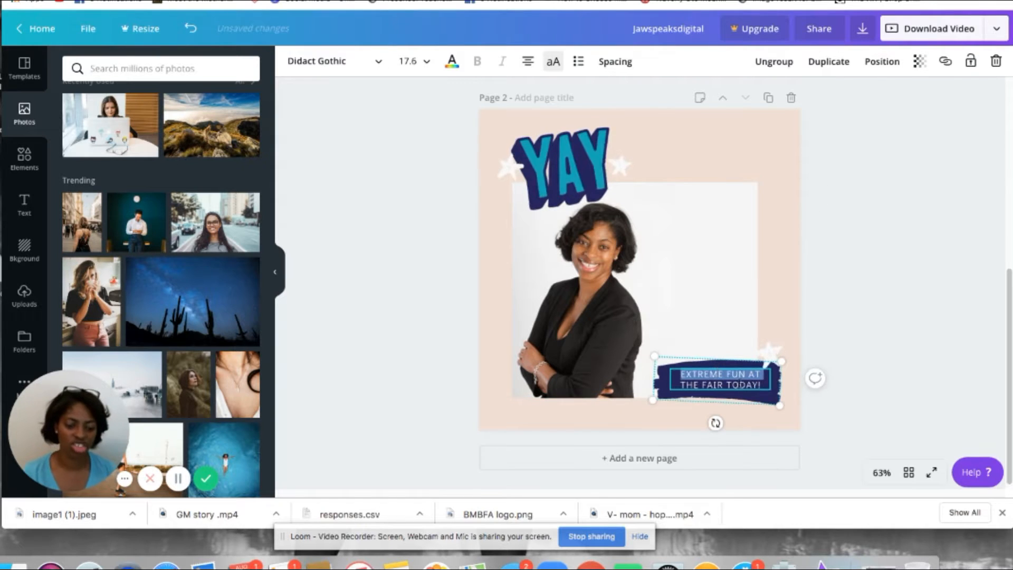
click(741, 382)
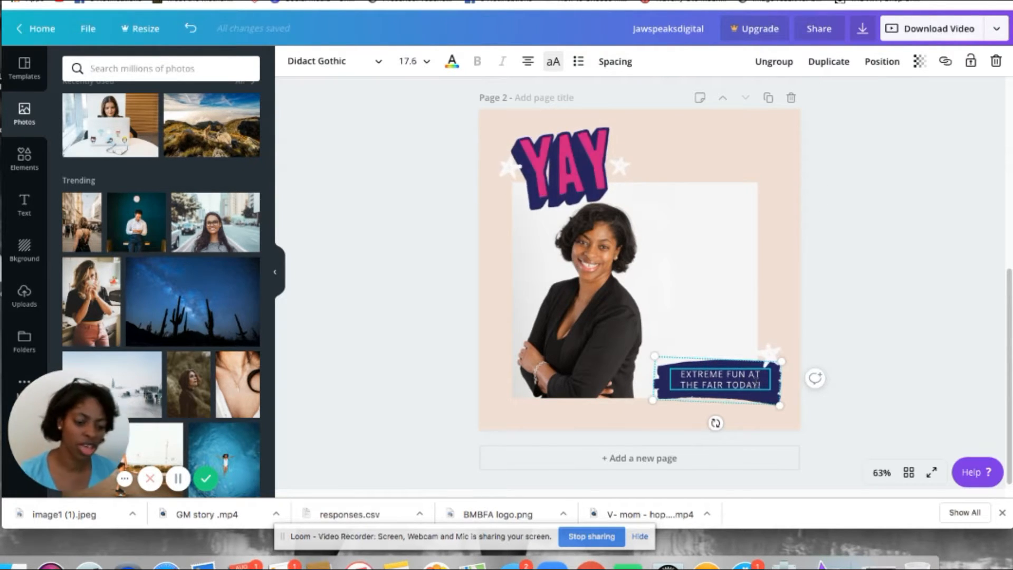
triple_click(757, 383)
drag(756, 382, 677, 370)
key(BackSpace)
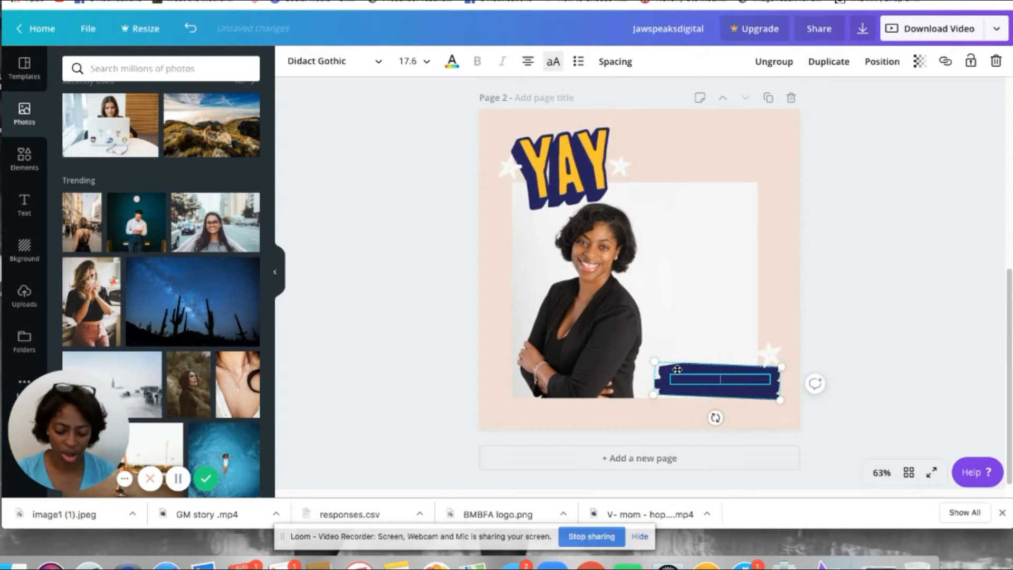
text(THE MOTHER)
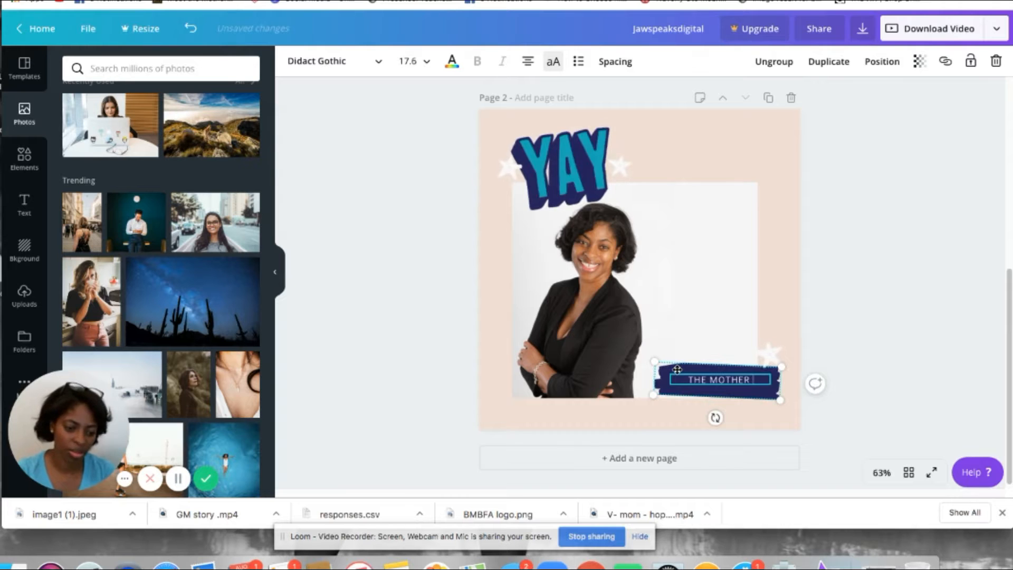
text( OF CONTENT)
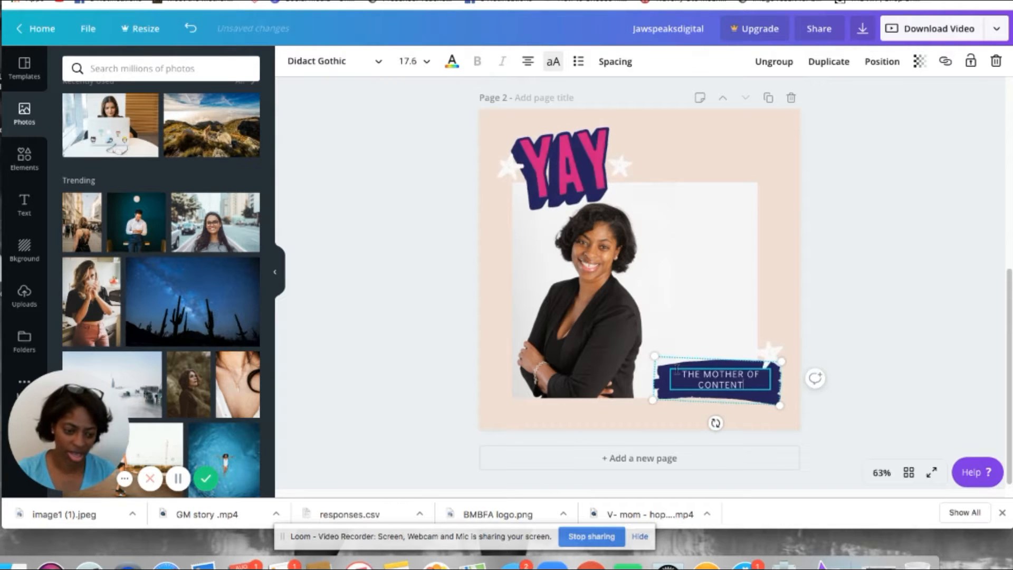
text( CREATION)
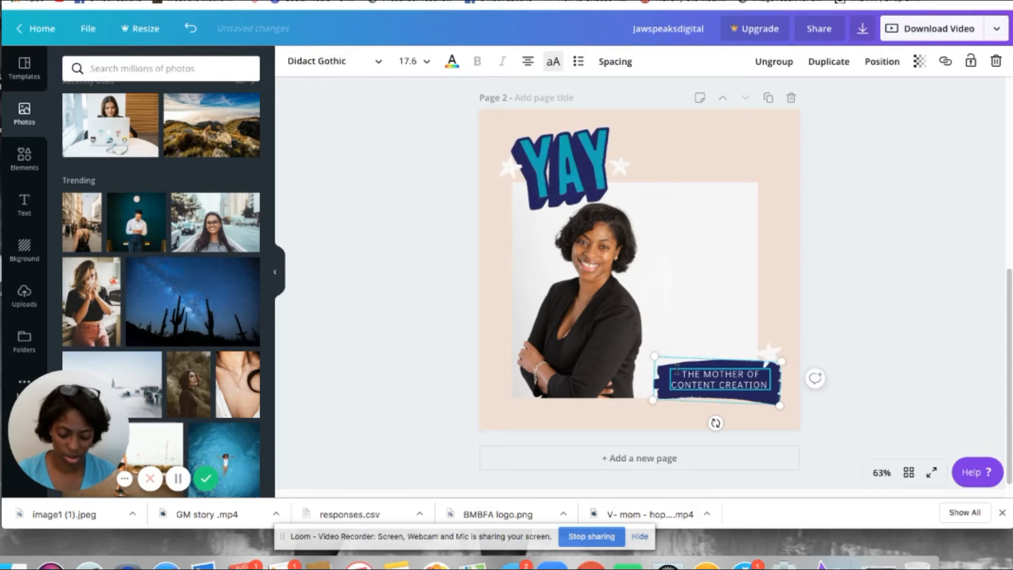
key(Return)
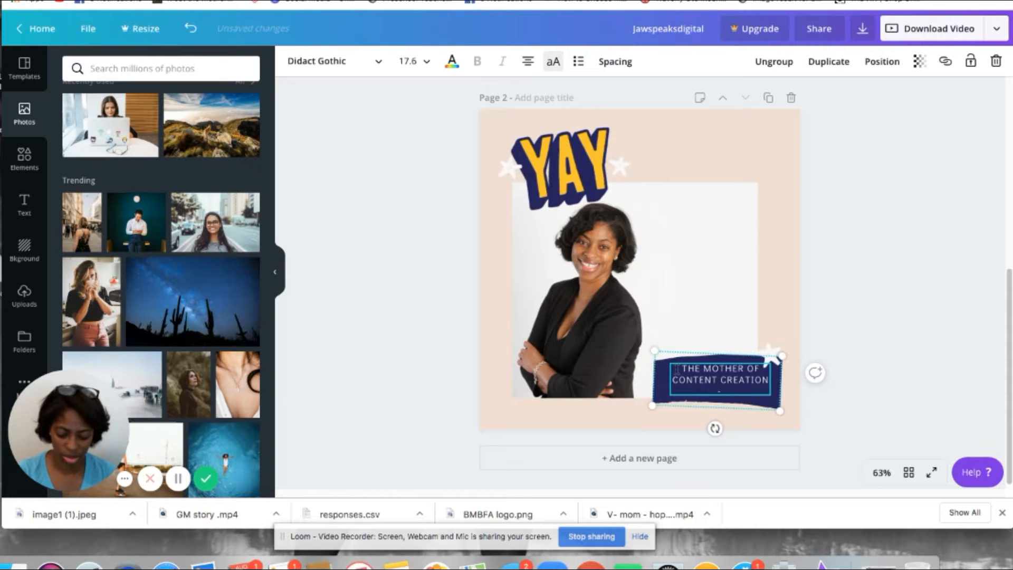
text(DIGITAL)
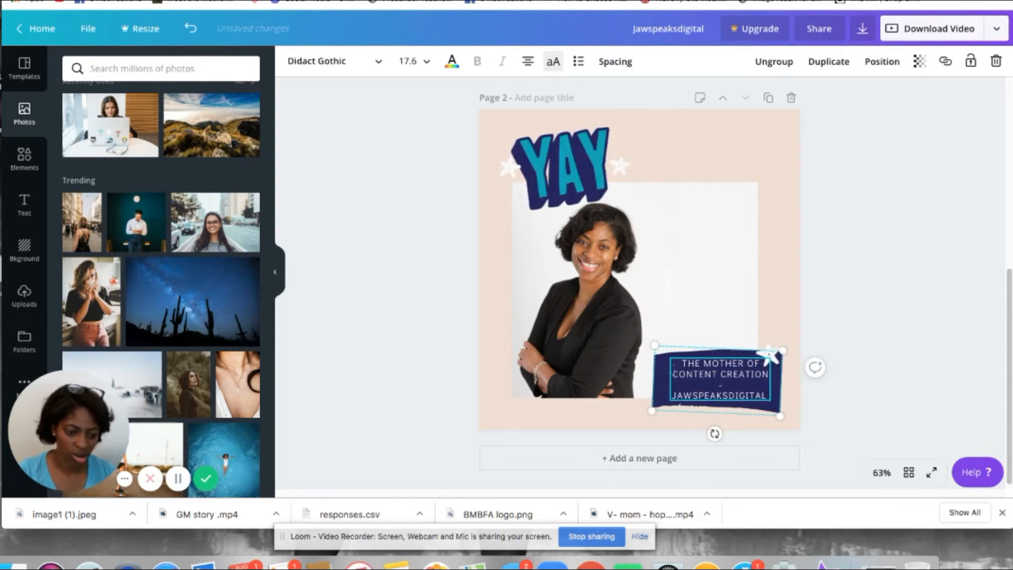
click(780, 297)
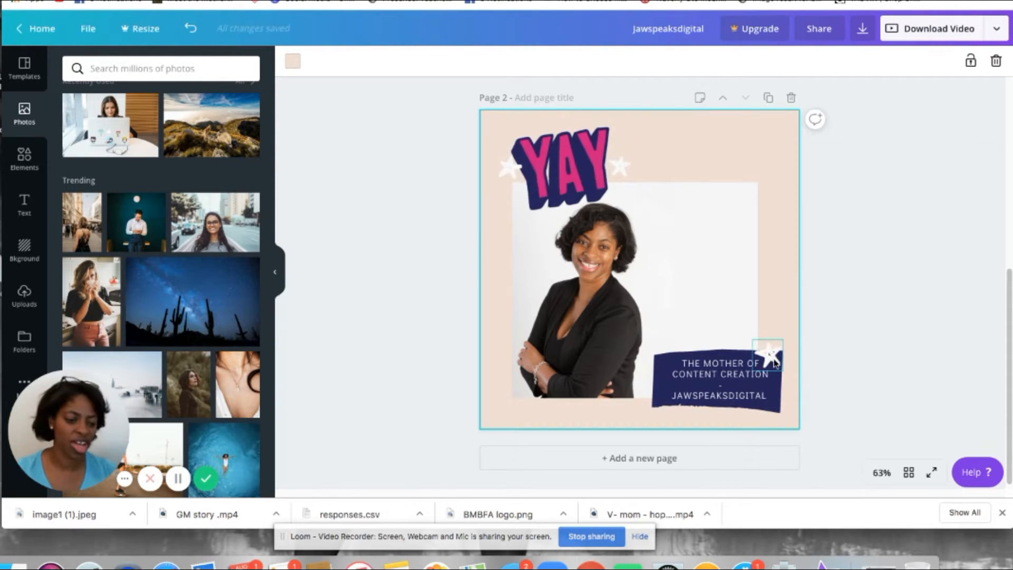
Step: Move the small star sticker slightly up and to the right at the corner of the text badge
drag(771, 354, 780, 341)
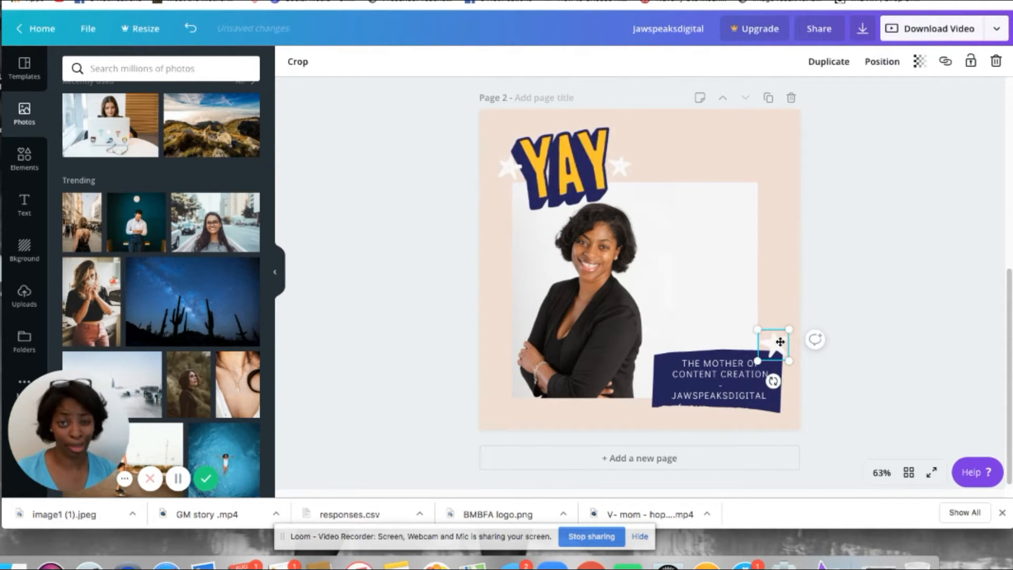
double_click(584, 330)
click(695, 153)
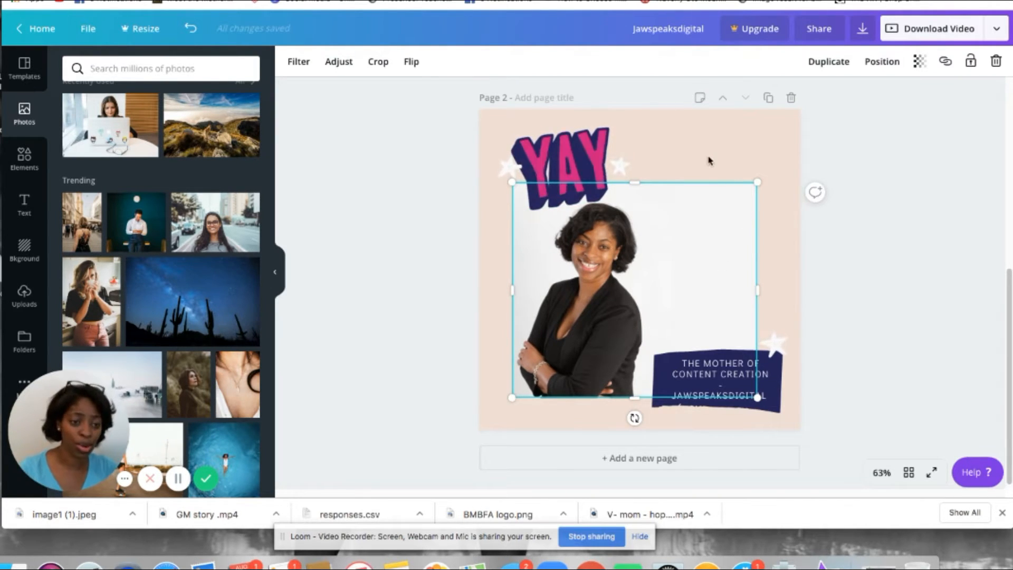
Step: Download only Page 2 of the design as a video file
click(863, 30)
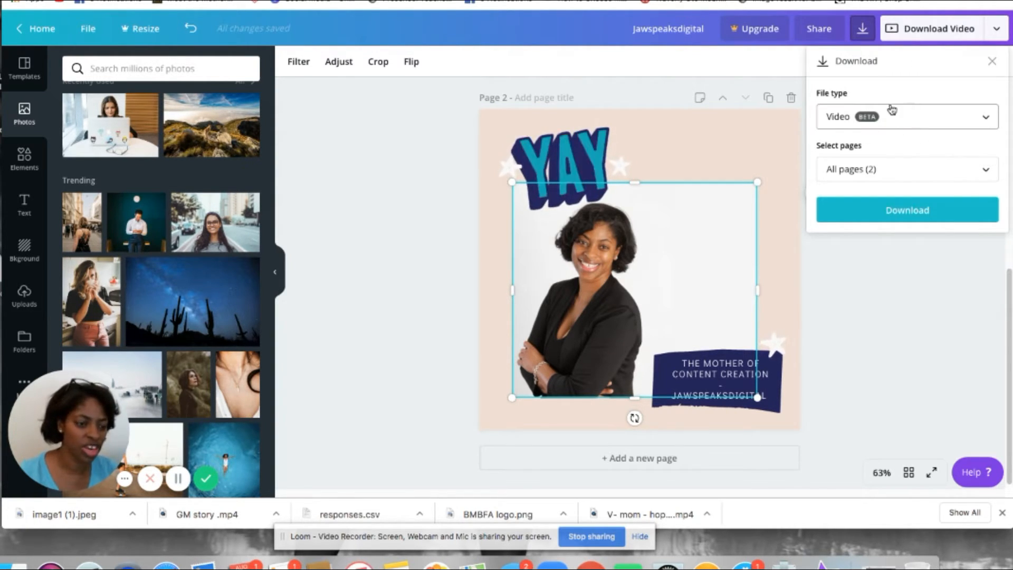
click(919, 180)
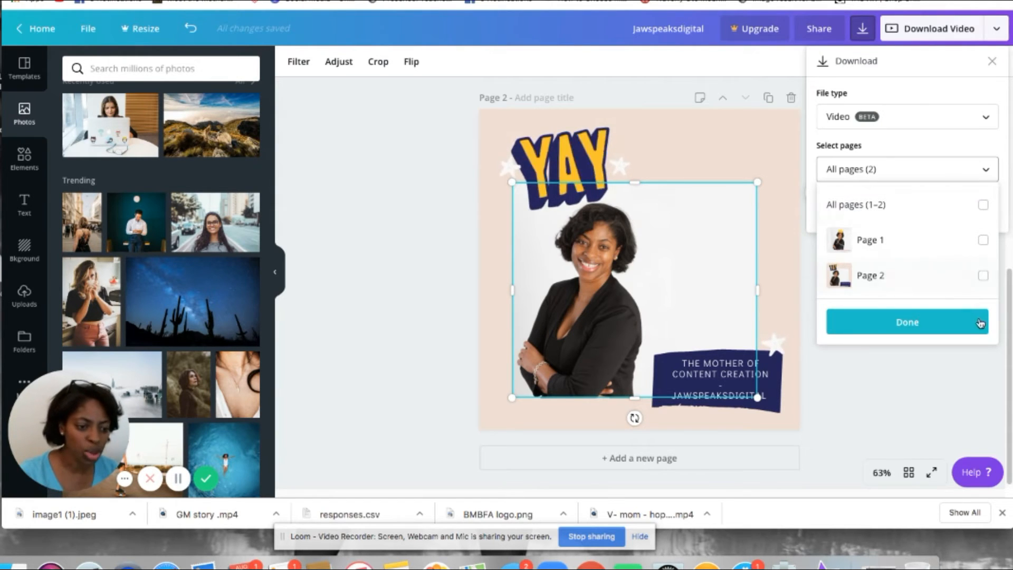
click(983, 275)
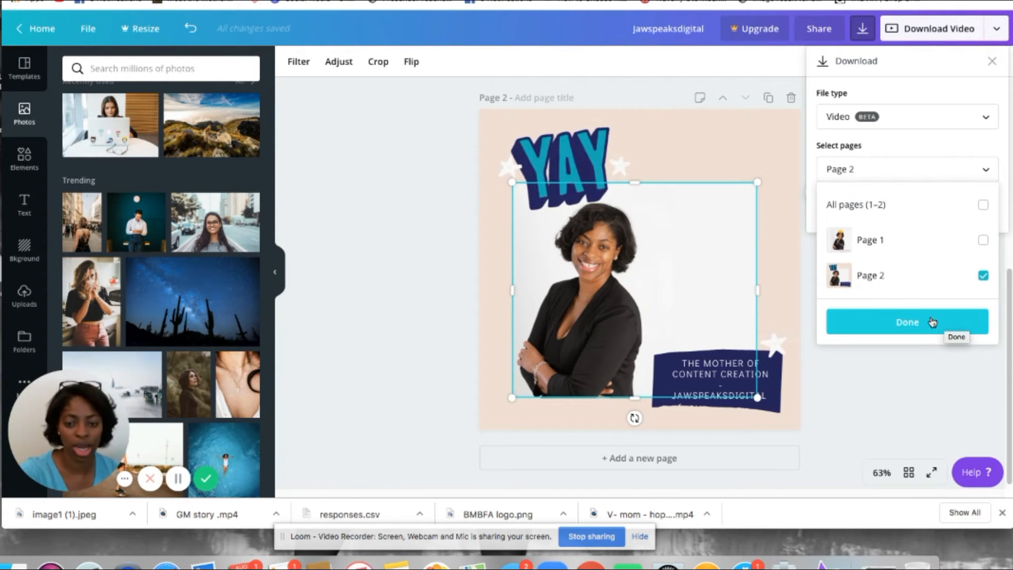
click(931, 321)
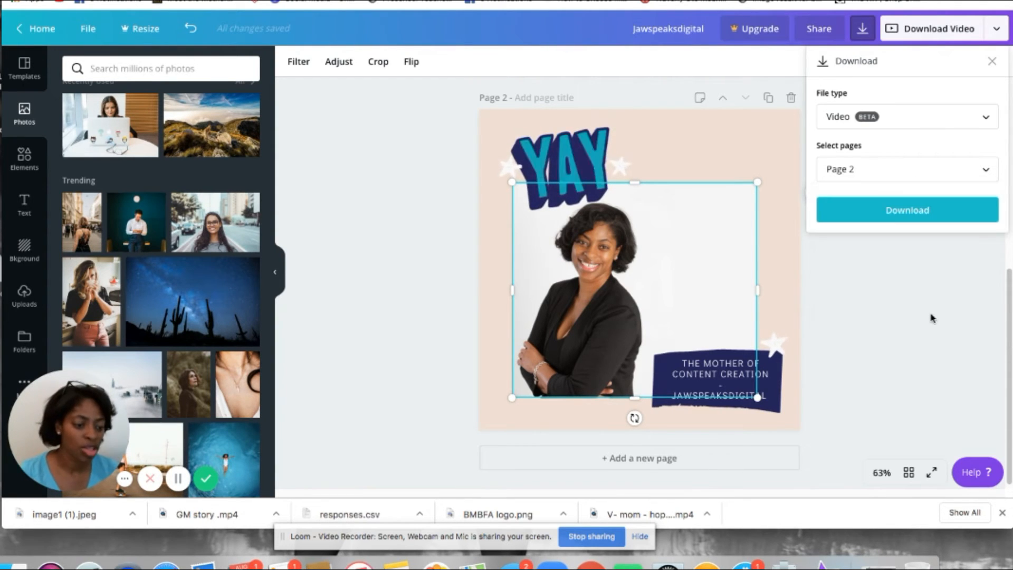
click(929, 214)
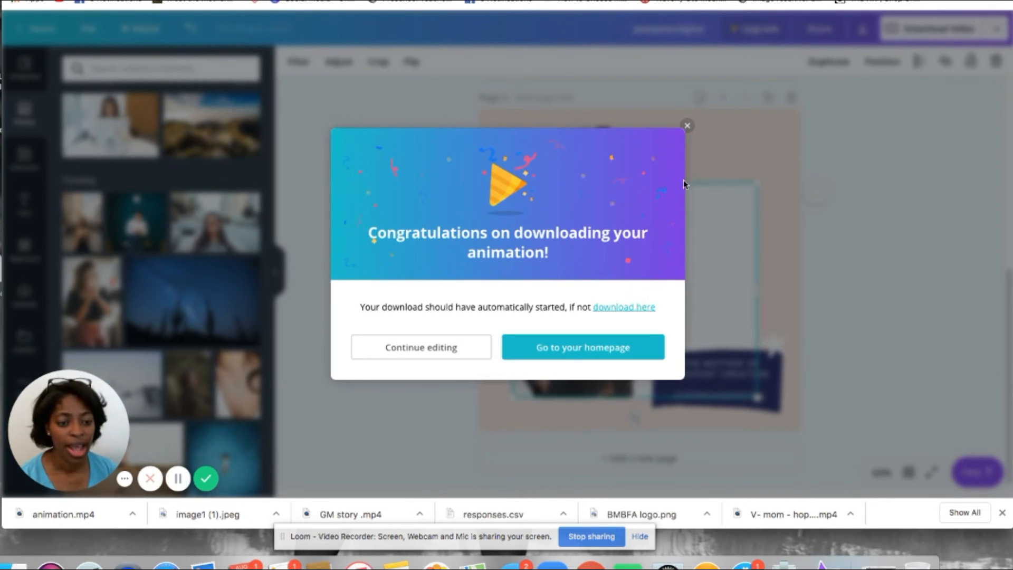
Step: Close the download confirmation and return to the browser tab holding the design
click(687, 126)
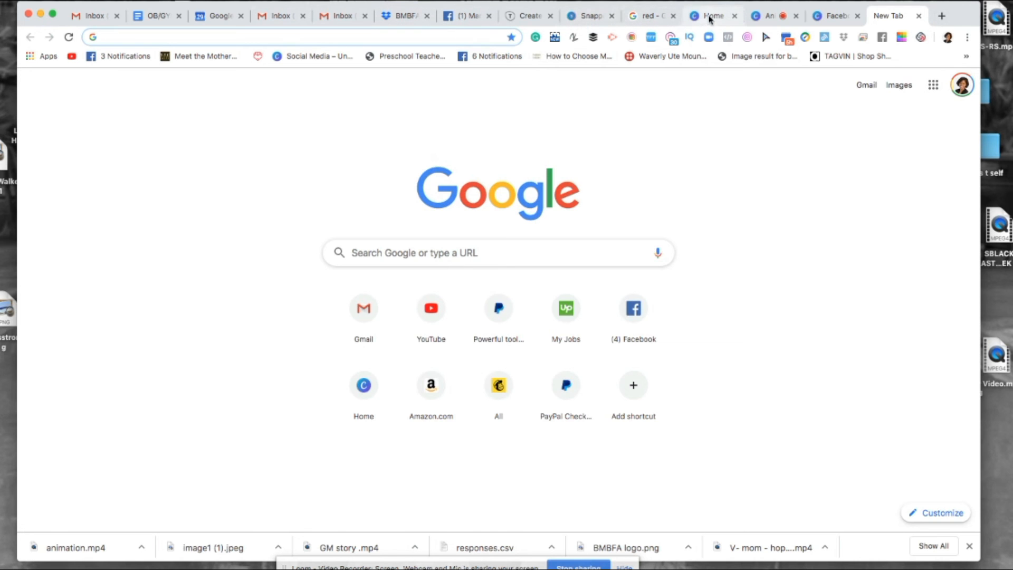
click(774, 16)
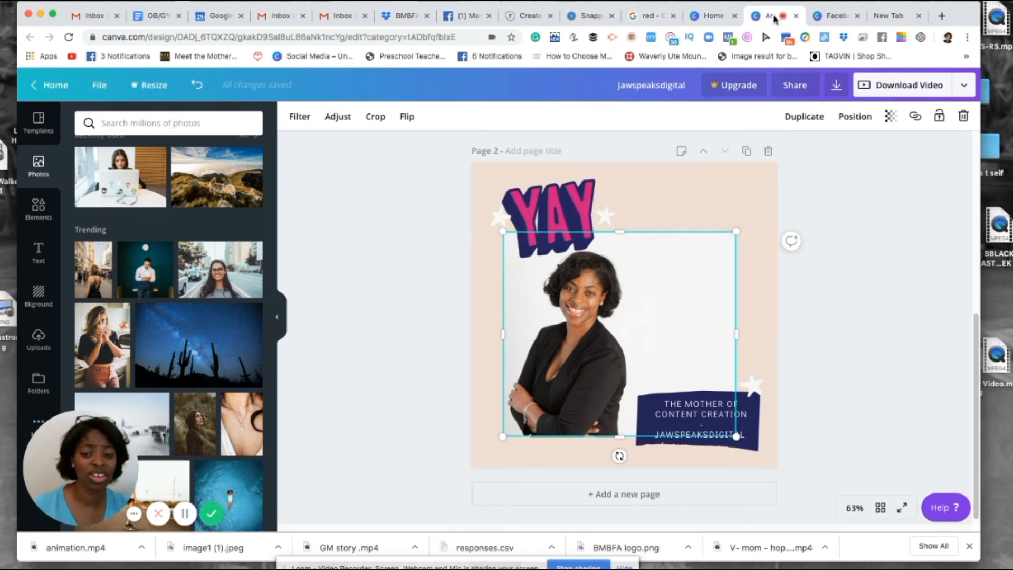